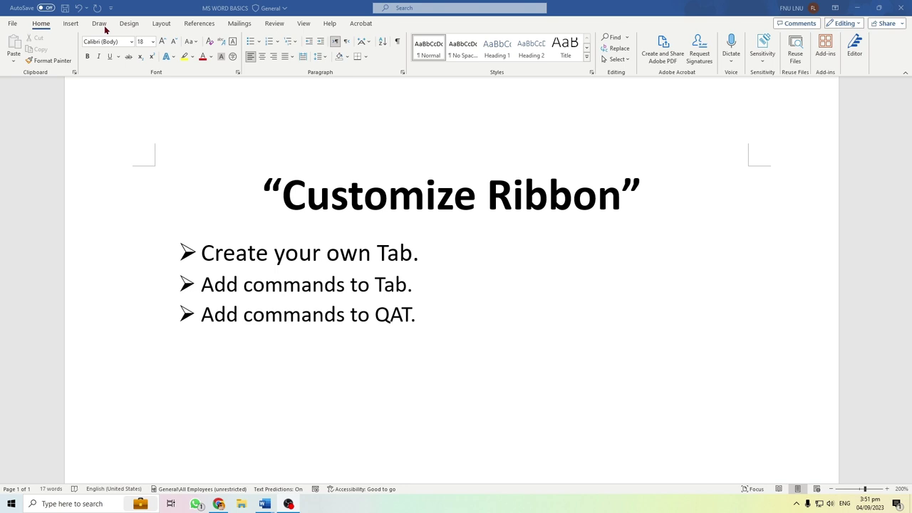
Open Word Options from the File menu and go to the Customize Ribbon page
left_click(11, 25)
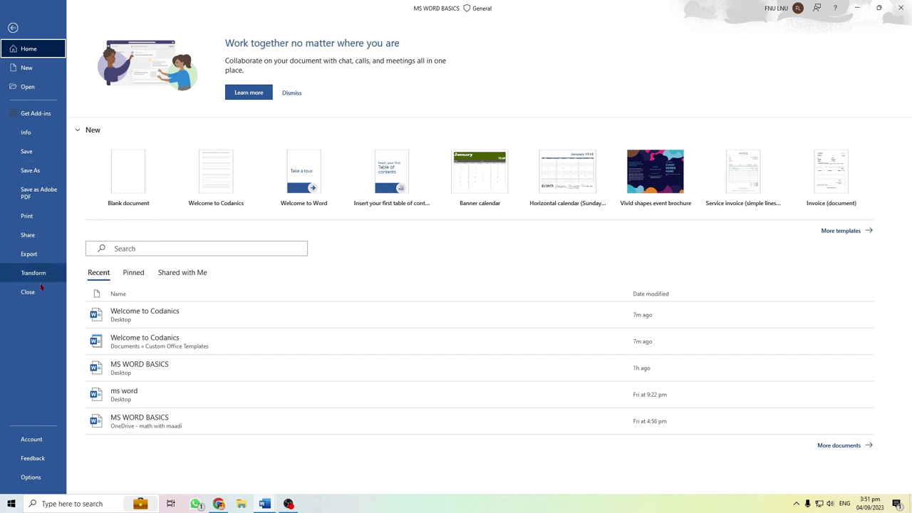
left_click(31, 476)
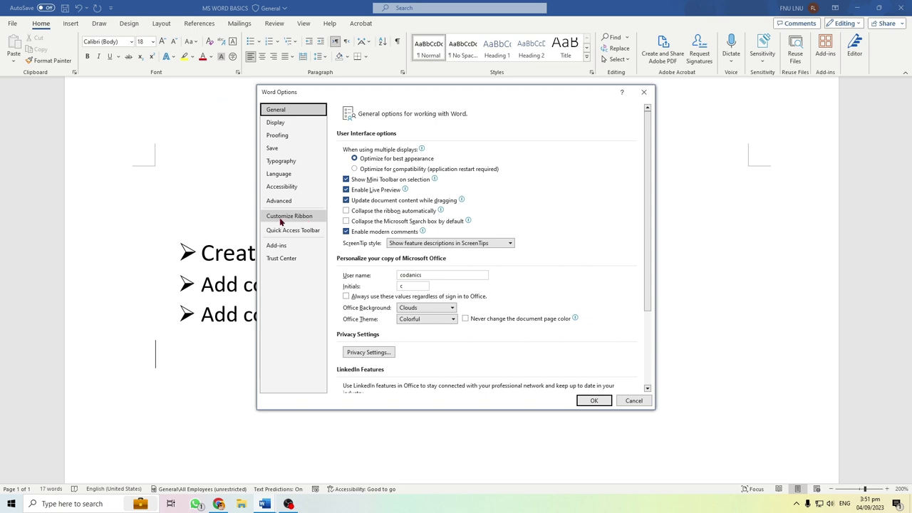
left_click(291, 218)
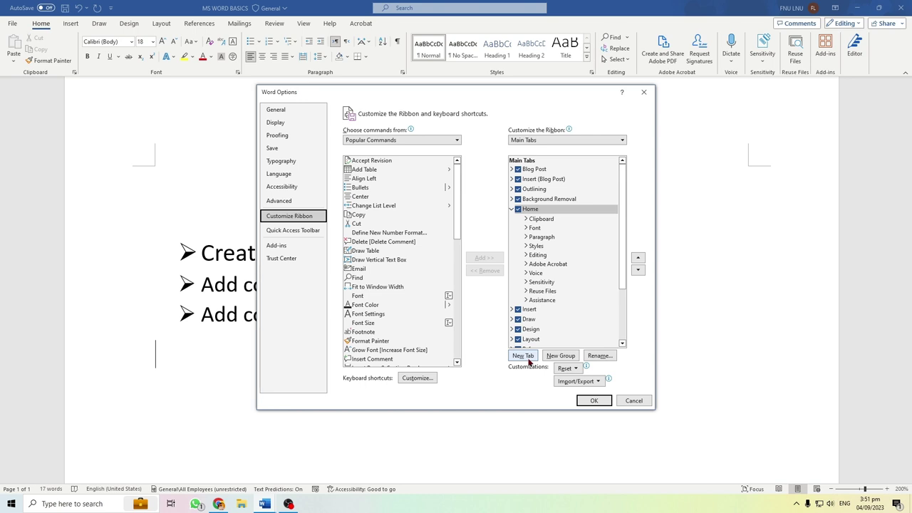
Create a New Tab (Custom) with a New Group (Custom), and select Copy in Popular Commands
left_click(519, 359)
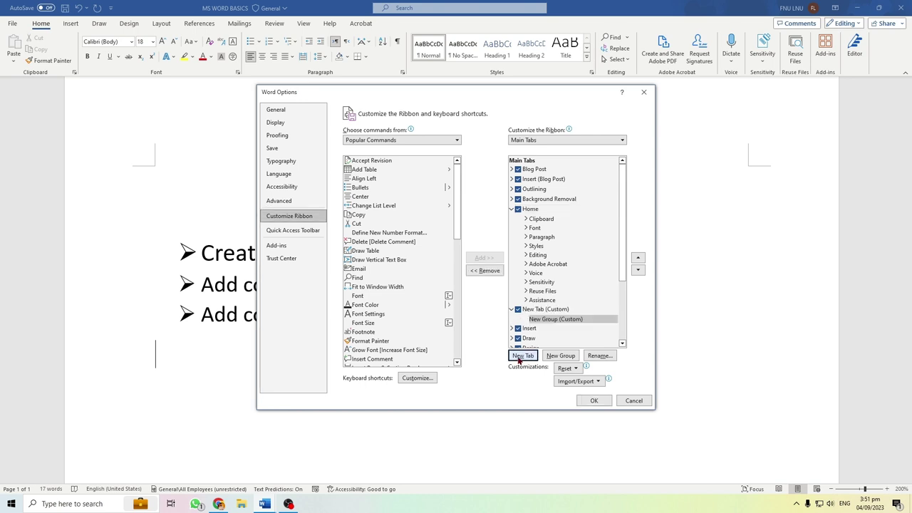
scroll(576, 261, "down", 2)
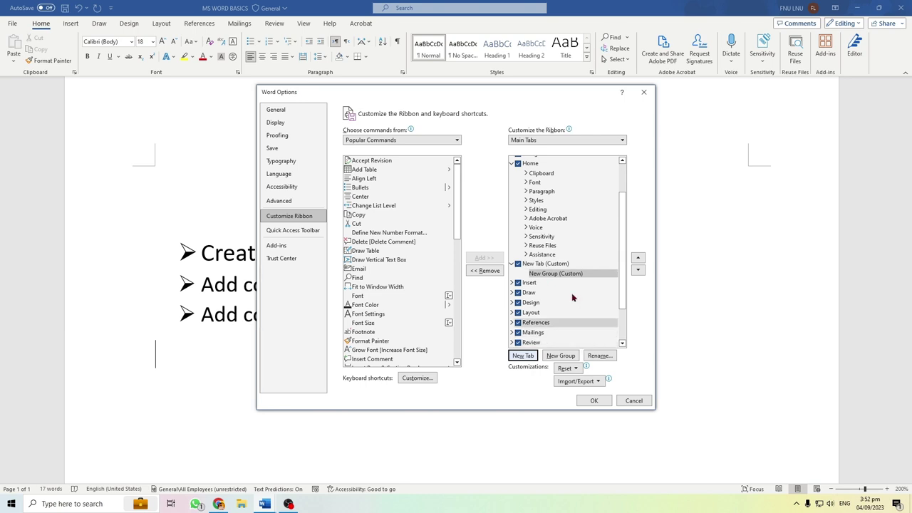
left_click(563, 274)
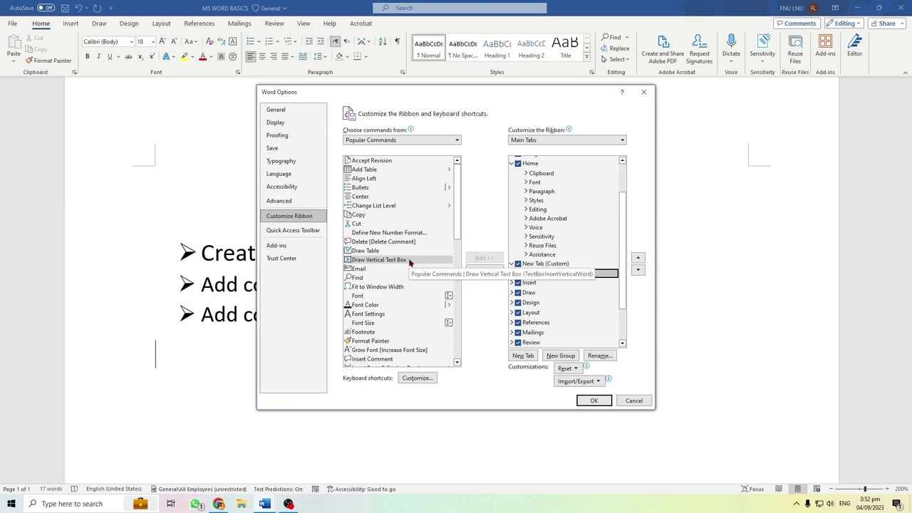
scroll(410, 262, "down", 2)
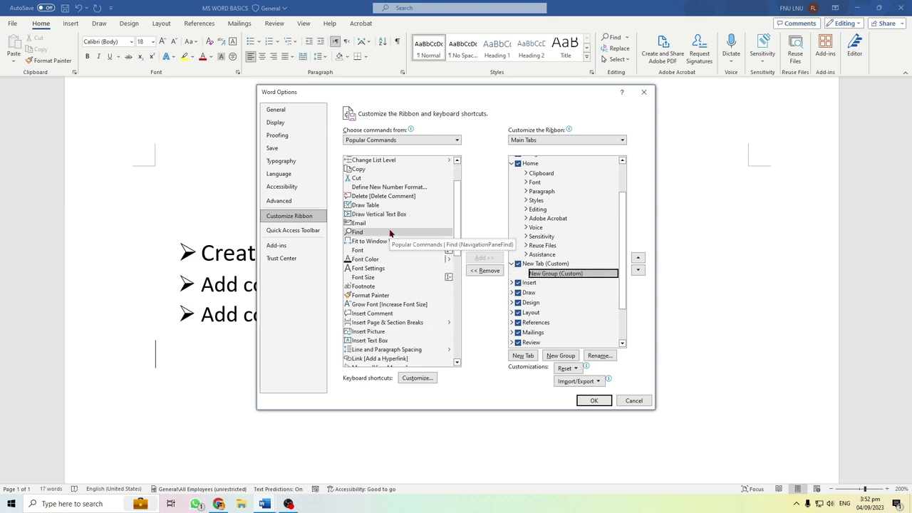
scroll(390, 233, "down", 2)
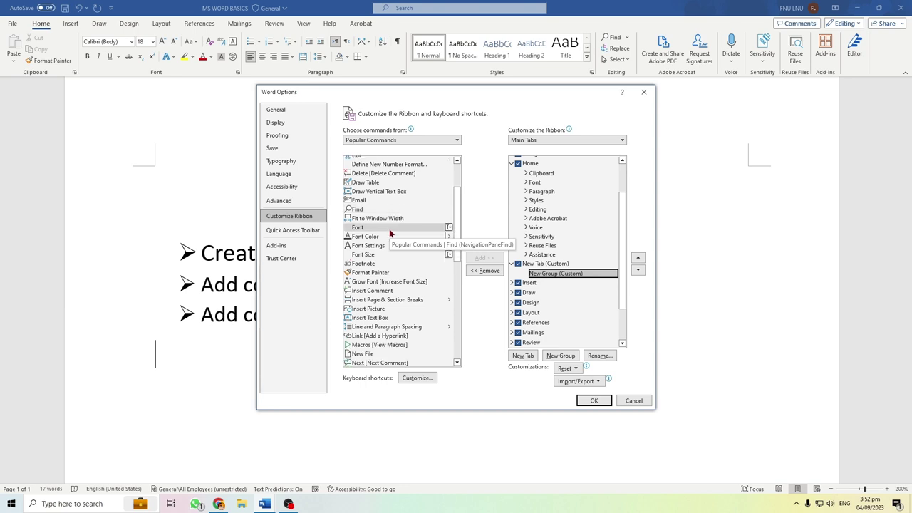
scroll(389, 233, "down", 1)
scroll(389, 233, "down", 1)
scroll(389, 233, "down", 2)
scroll(390, 234, "up", 3)
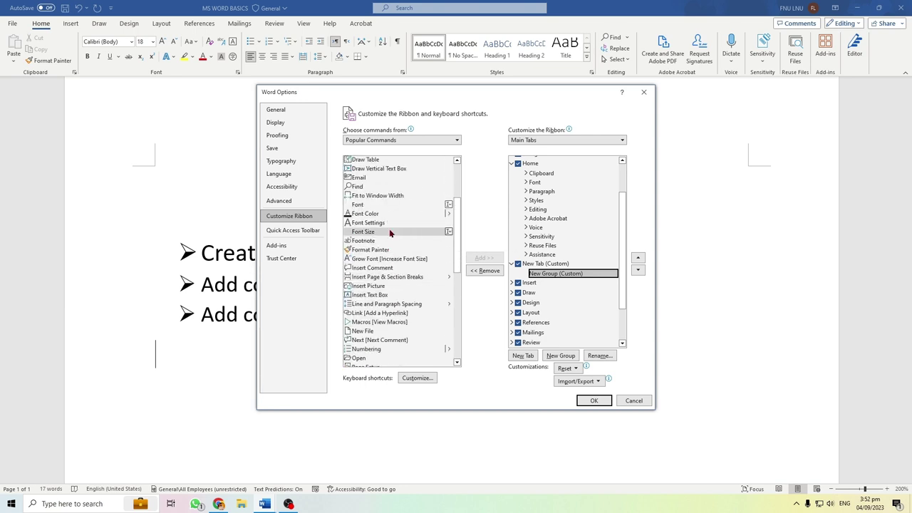
scroll(390, 234, "up", 5)
left_click(420, 214)
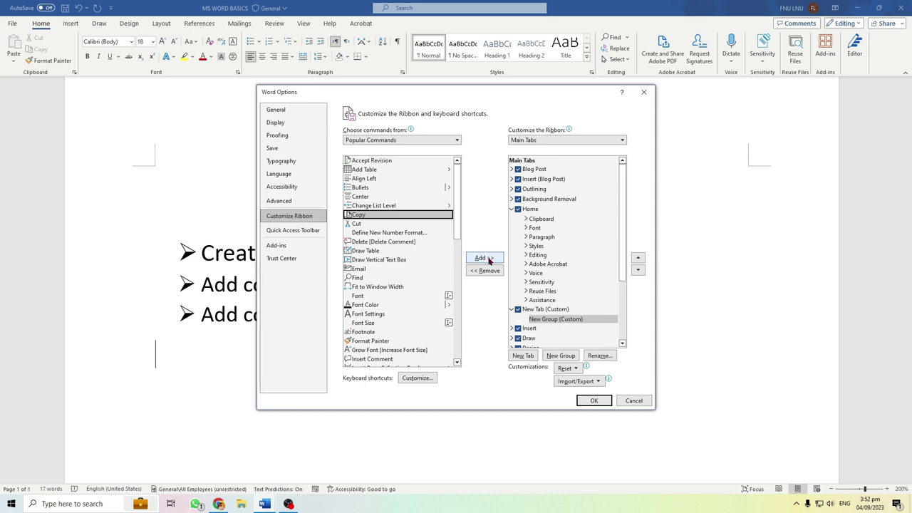
Add Copy, Cut, Define New Number Format, Delete, Draw Table and Draw Vertical Text Box to New Group
left_click(489, 260)
left_click(489, 259)
left_click(489, 258)
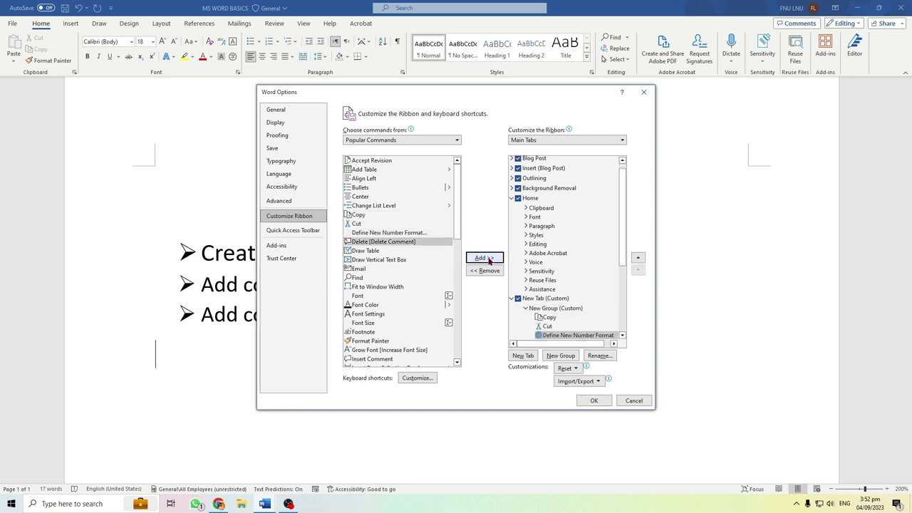
left_click(490, 258)
left_click(491, 258)
left_click(491, 259)
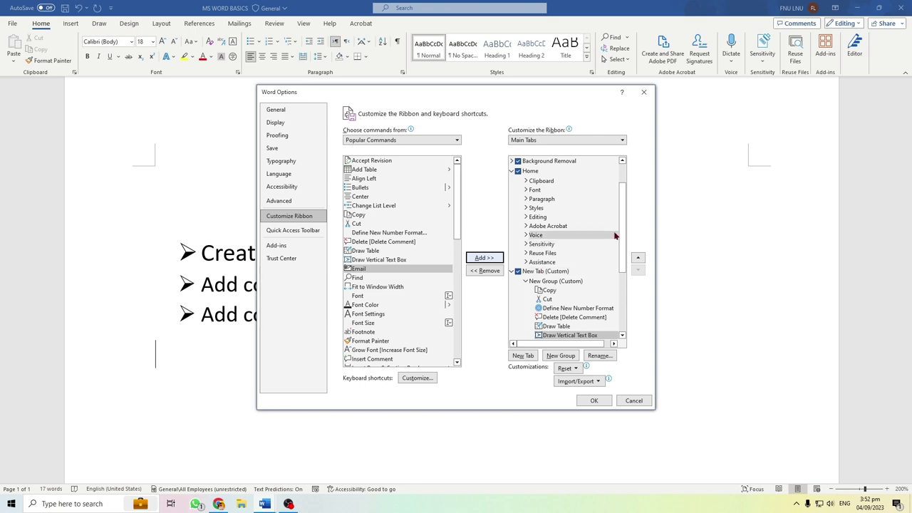
scroll(542, 213, "down", 1)
scroll(542, 213, "down", 2)
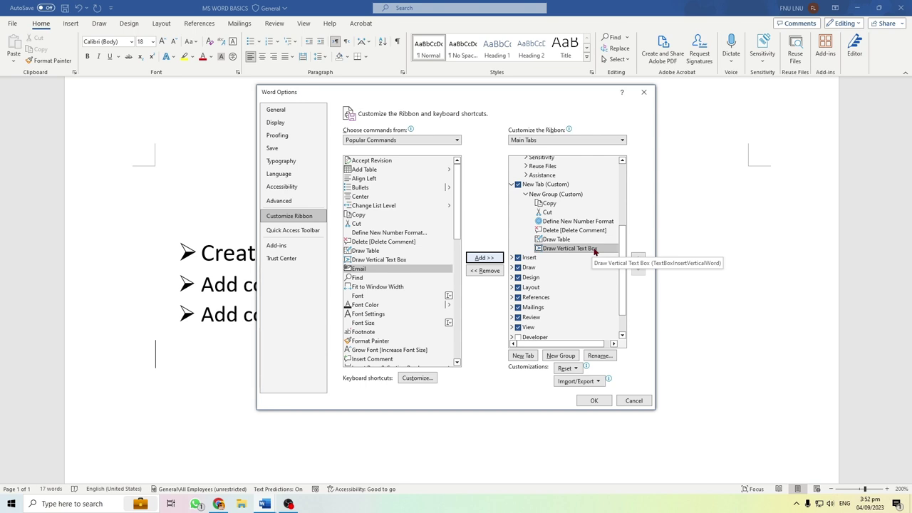
left_click(594, 250)
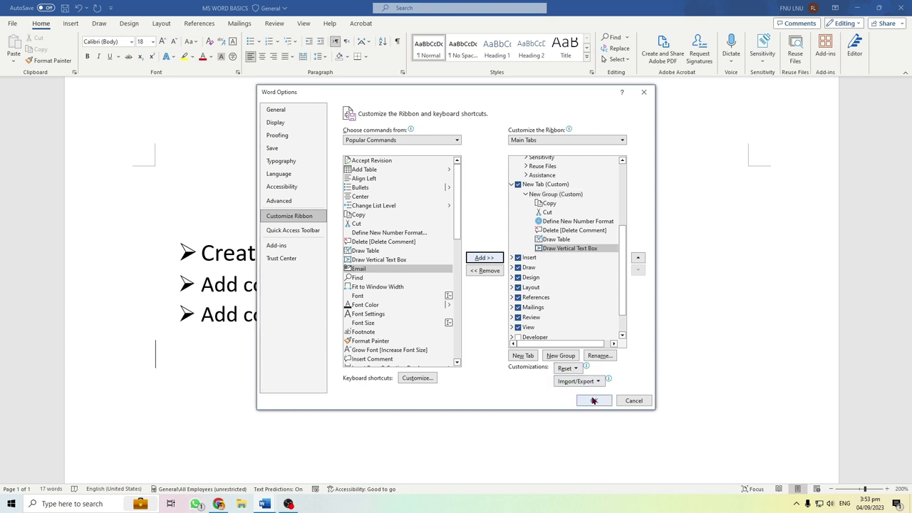
Apply the ribbon changes with OK and show the New Tab and its six commands
left_click(594, 402)
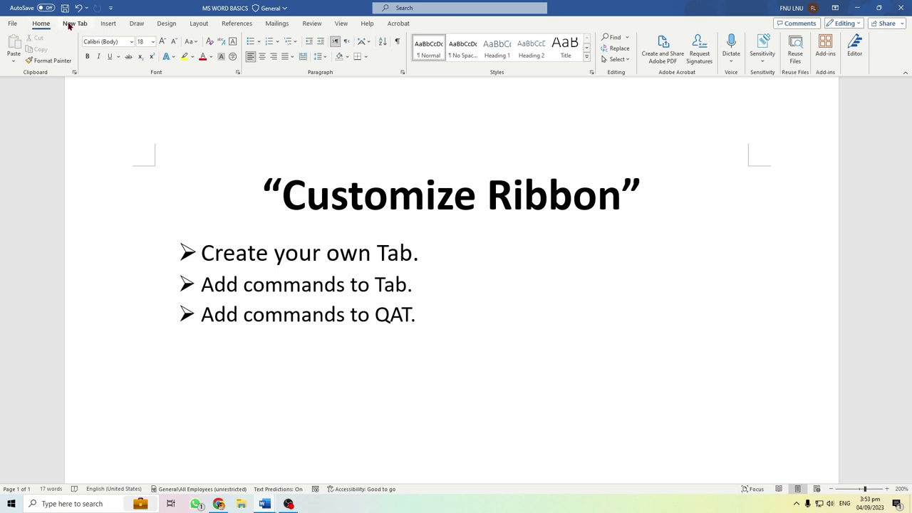
left_click(71, 23)
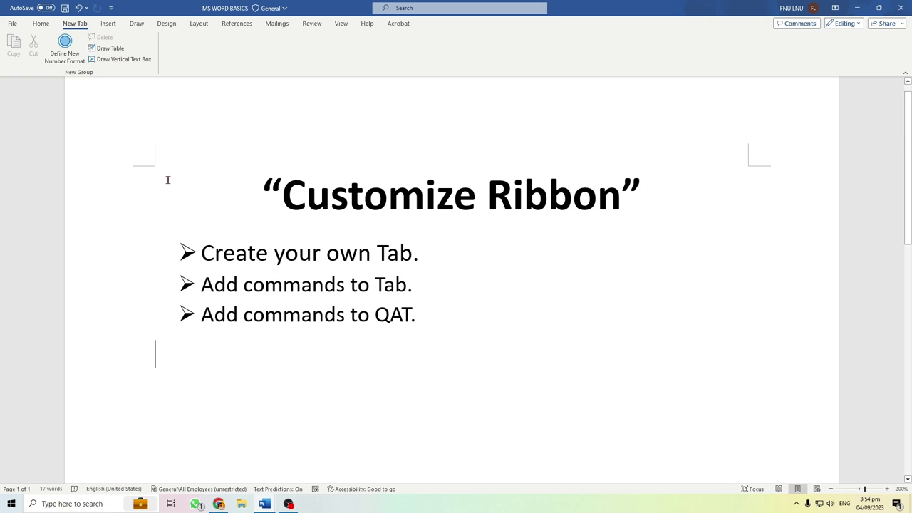
Reopen Word Options from the File menu on the Quick Access Toolbar page
left_click(12, 24)
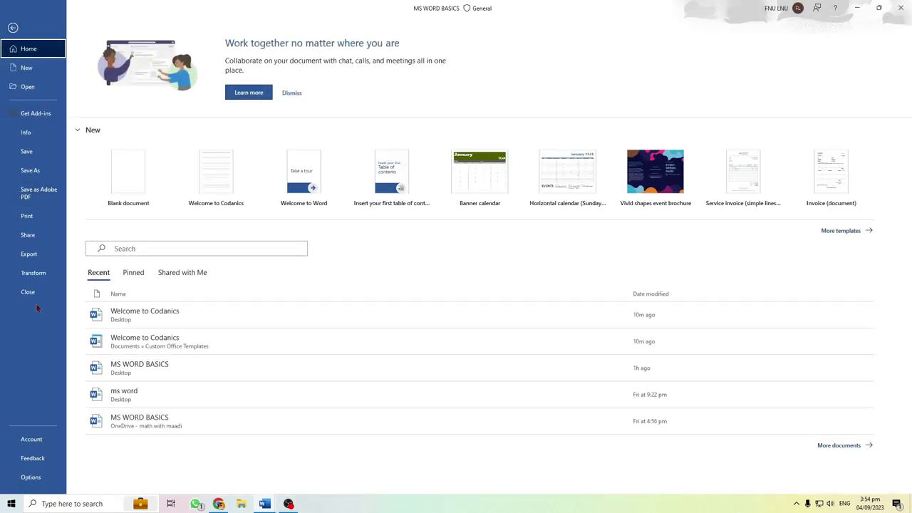
left_click(42, 478)
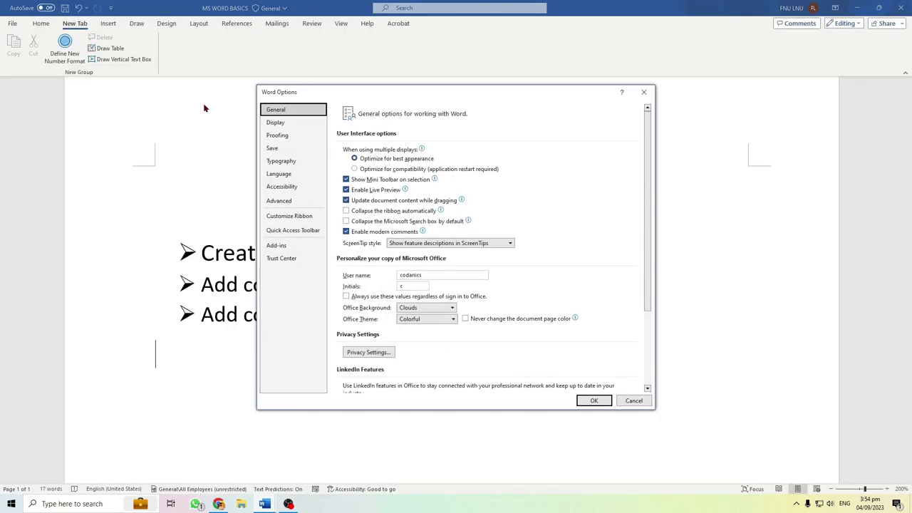
left_click(316, 232)
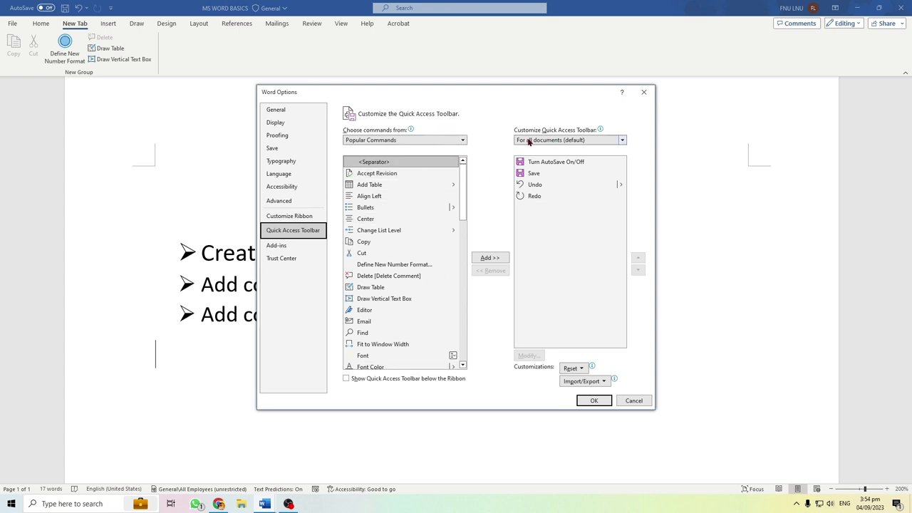
Add Spelling & Grammar from Popular Commands to the Quick Access Toolbar list
mouse_move(527, 142)
scroll(423, 258, "down", 5)
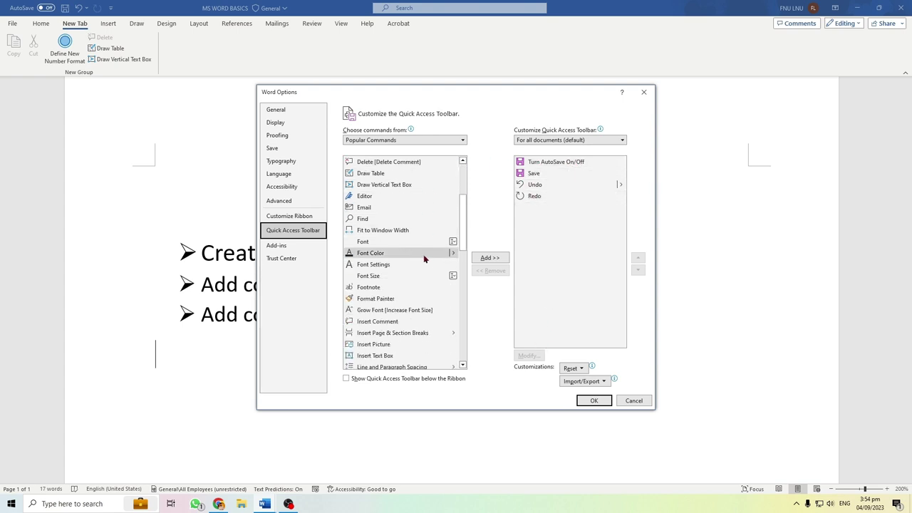
scroll(423, 258, "down", 1)
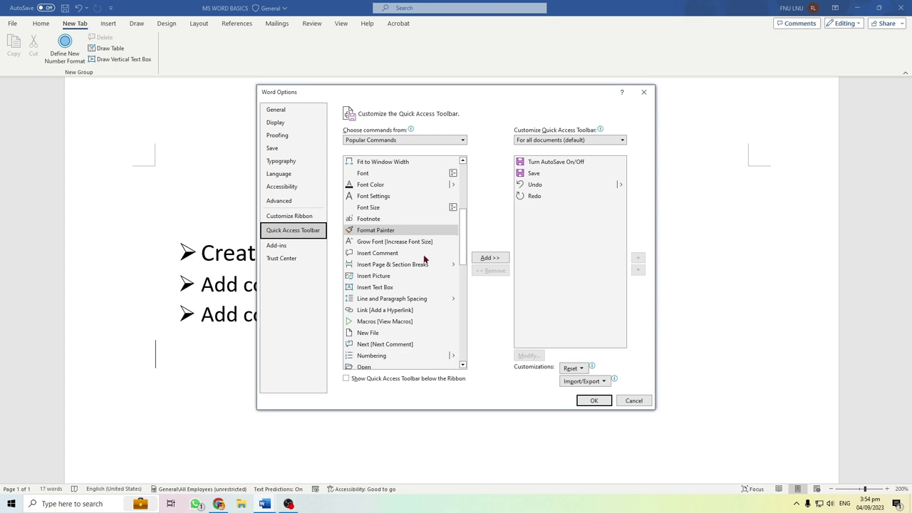
scroll(423, 258, "down", 2)
scroll(423, 258, "down", 1)
scroll(423, 258, "down", 2)
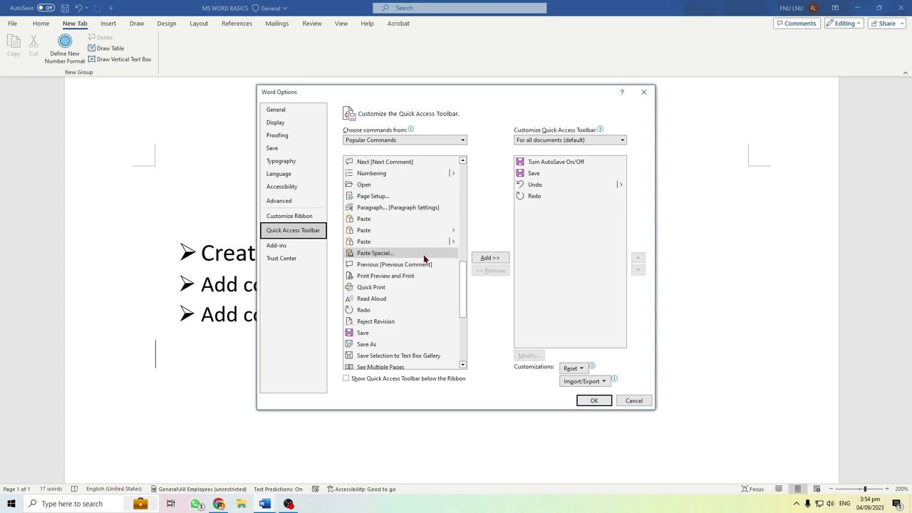
scroll(424, 258, "down", 1)
scroll(423, 258, "down", 1)
scroll(423, 258, "down", 1)
scroll(423, 258, "down", 1)
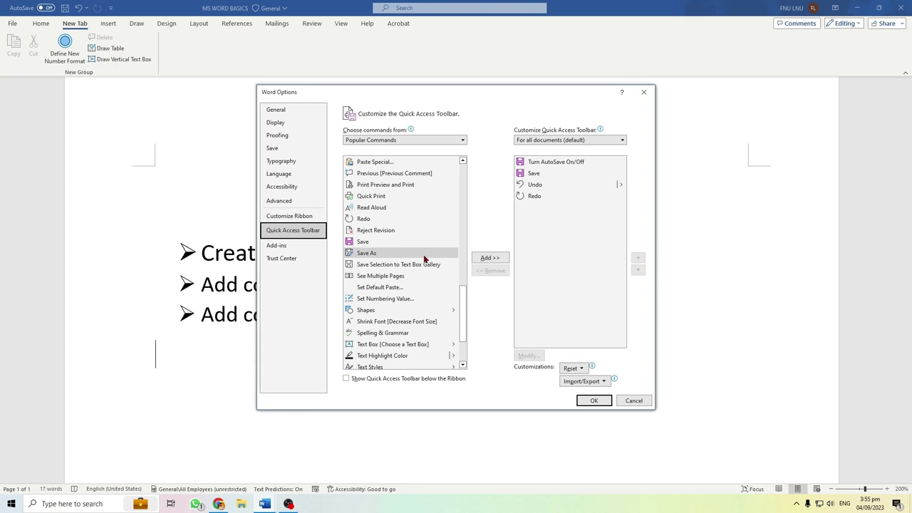
left_click(399, 332)
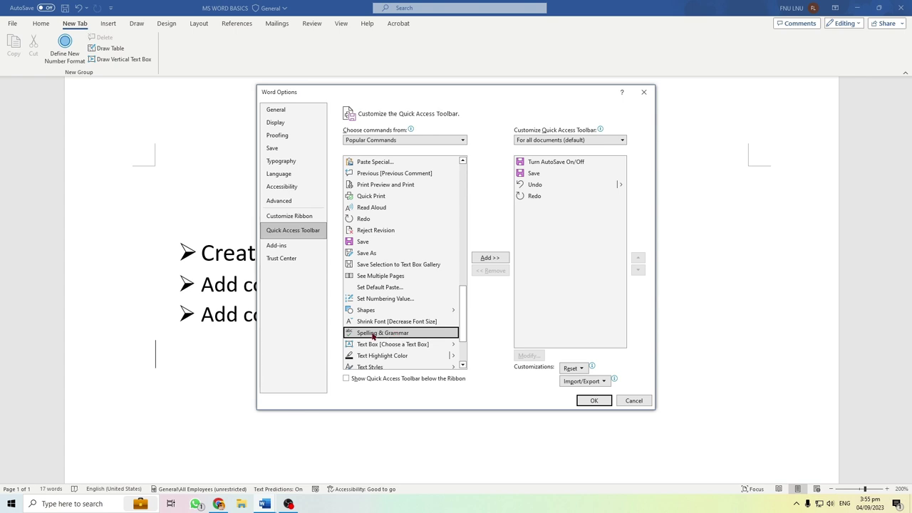
left_click(489, 258)
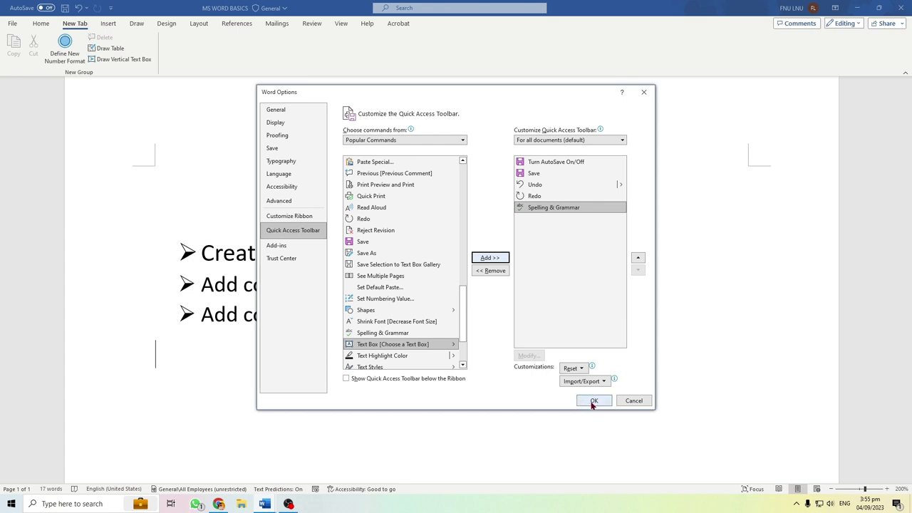
Apply the toolbar change, then run Spelling & Grammar from the Quick Access Toolbar to open the Editor pane
left_click(593, 401)
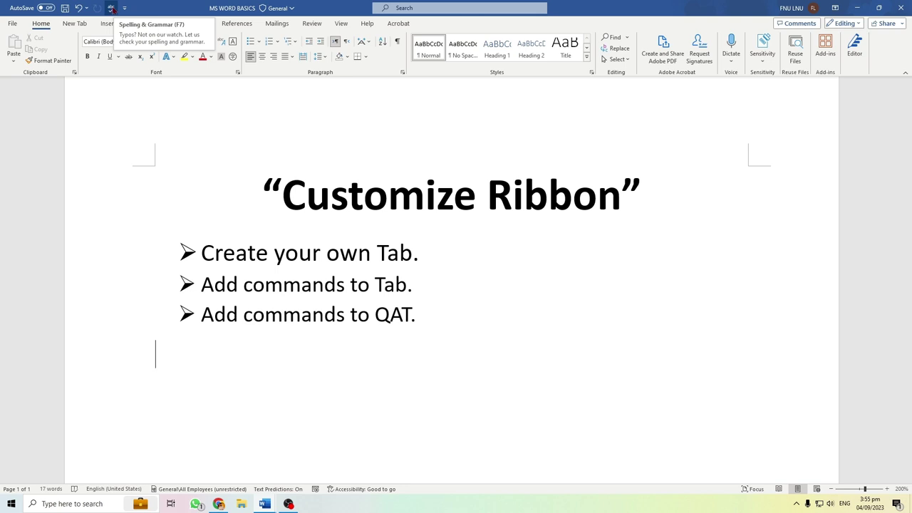
left_click(112, 8)
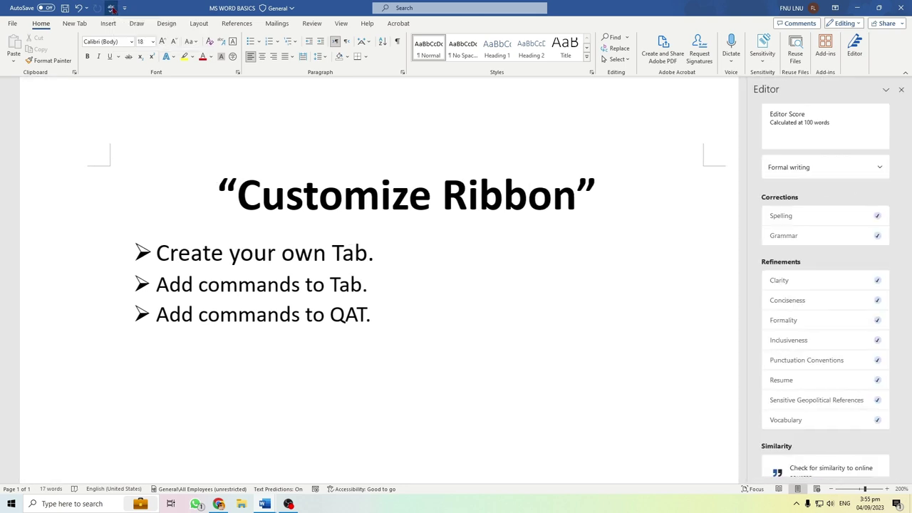